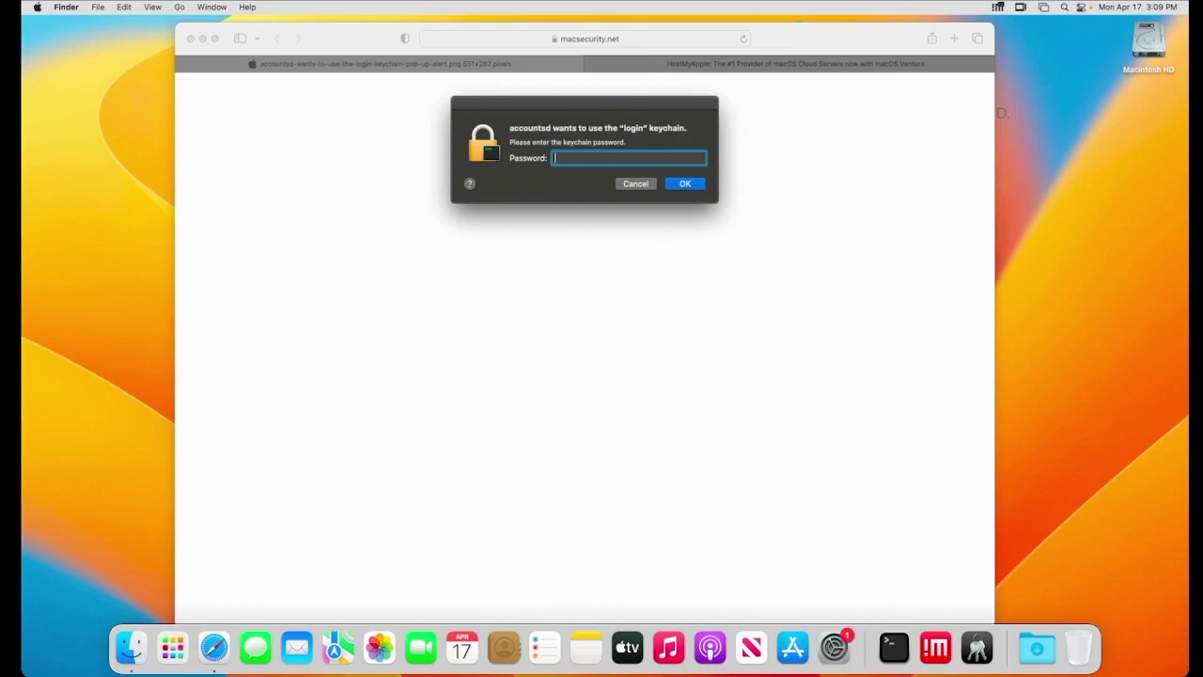
Open System Settings and display the Passwords section.
left_click(833, 647)
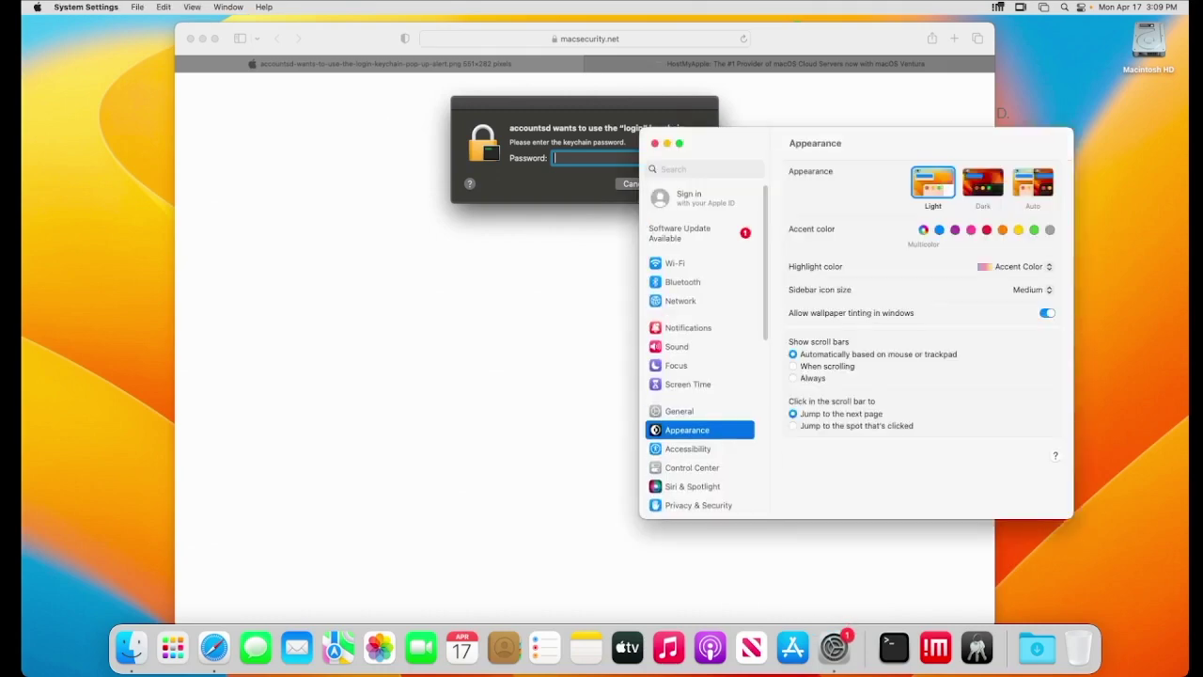
scroll(704, 348, "down", 8)
left_click(700, 369)
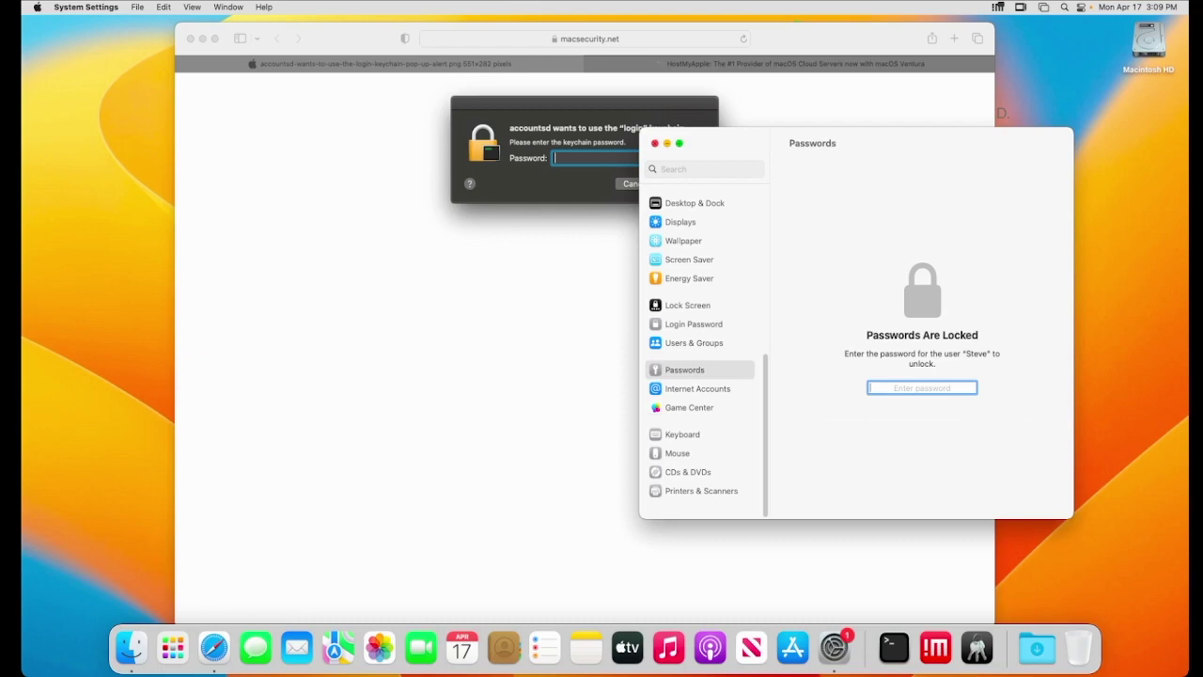
Close System Settings and switch to the HostMyApple website already open in Safari.
left_click(655, 143)
left_click(795, 63)
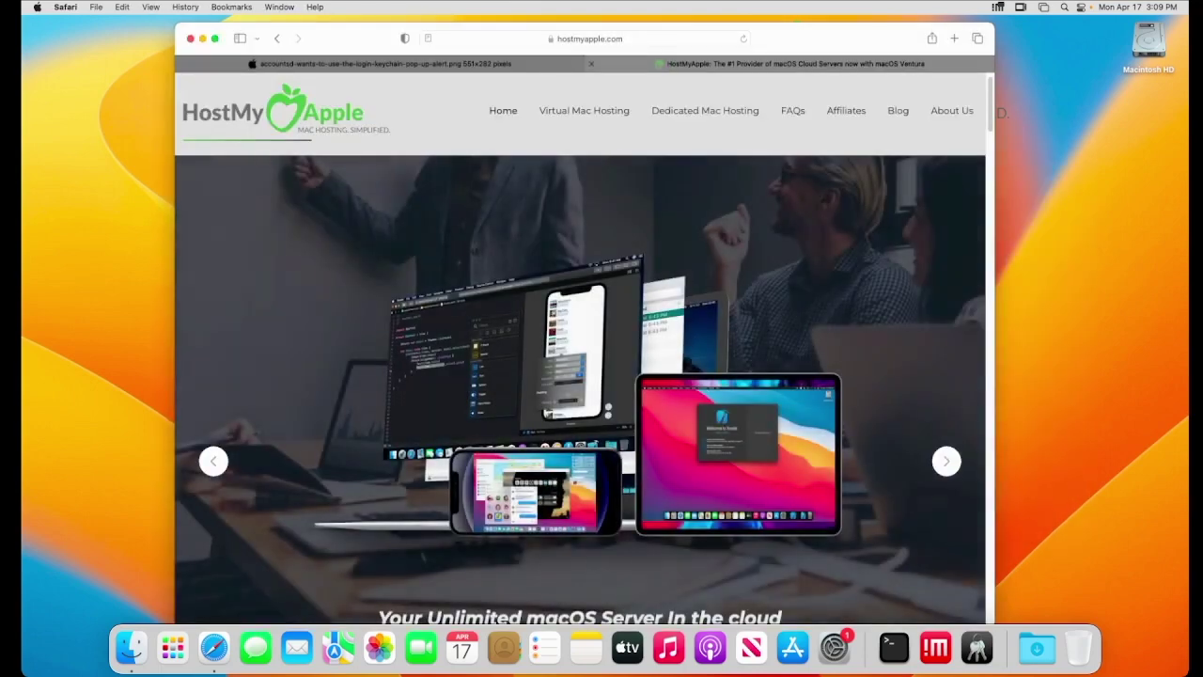
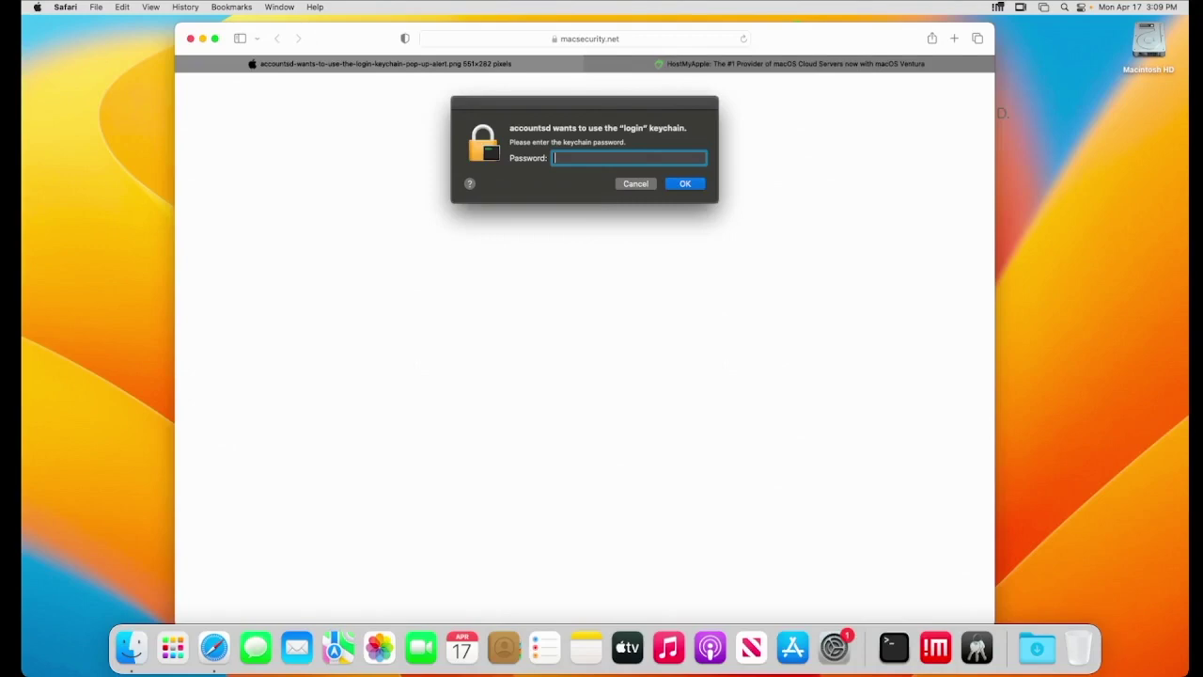
Switch to Keychain Access, move its window slightly aside and display the app's settings.
left_click(978, 647)
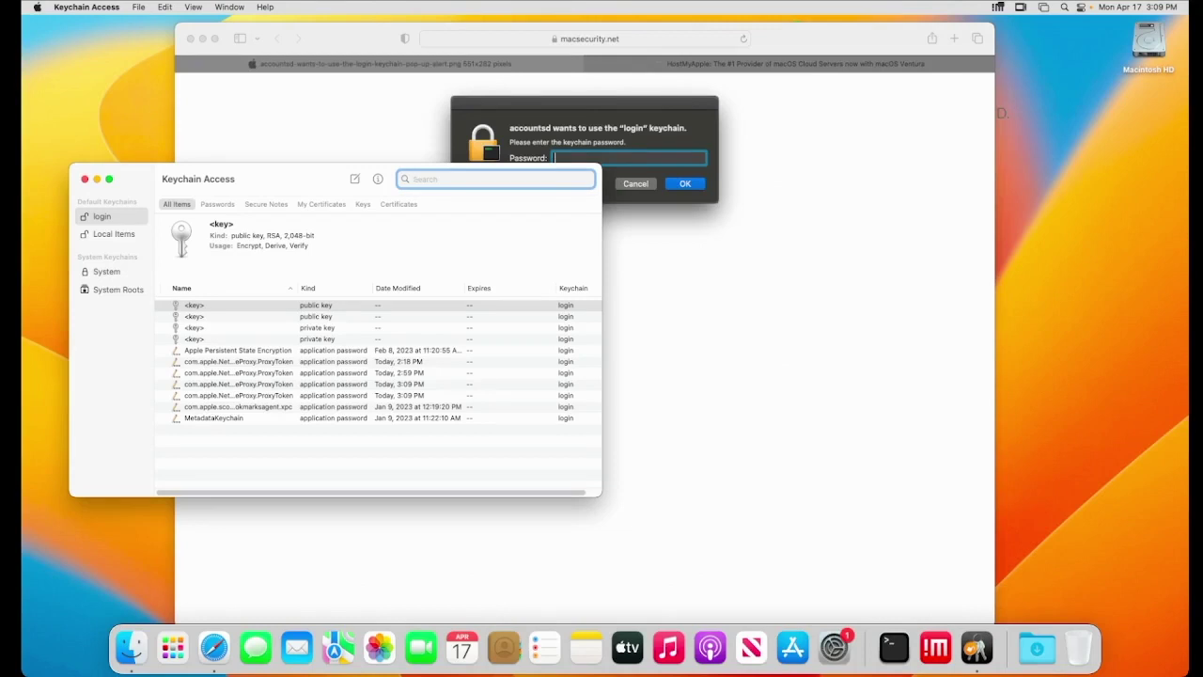
left_click_drag(317, 179, 345, 182)
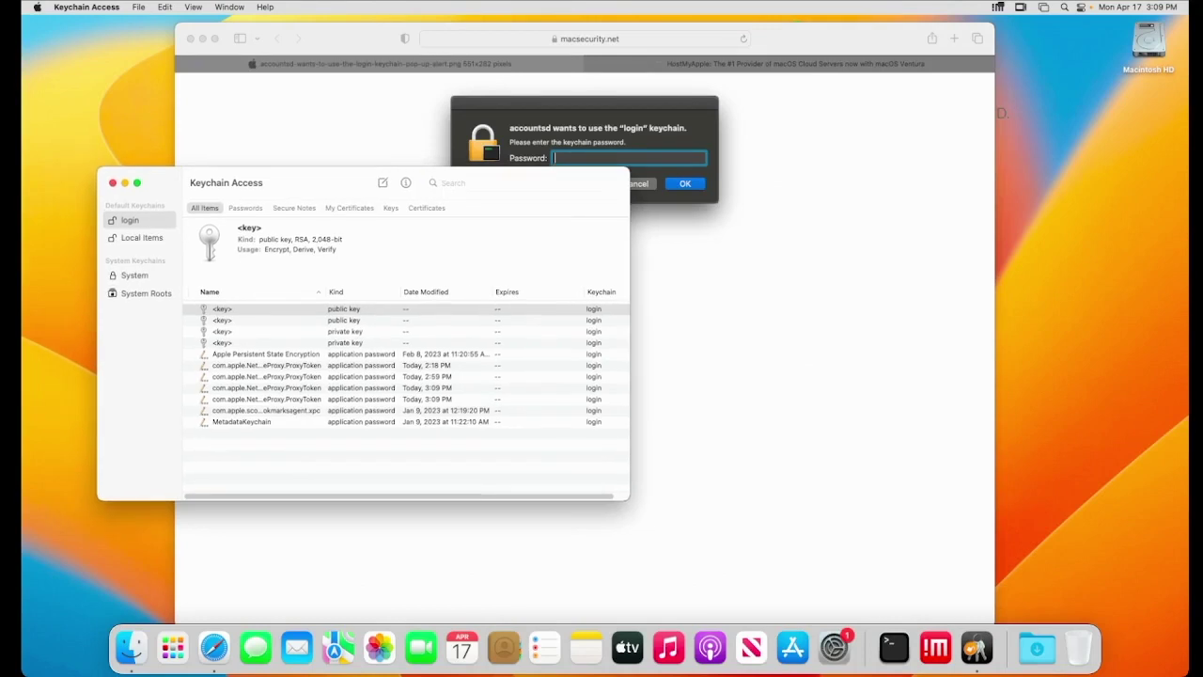
left_click(87, 7)
left_click(80, 46)
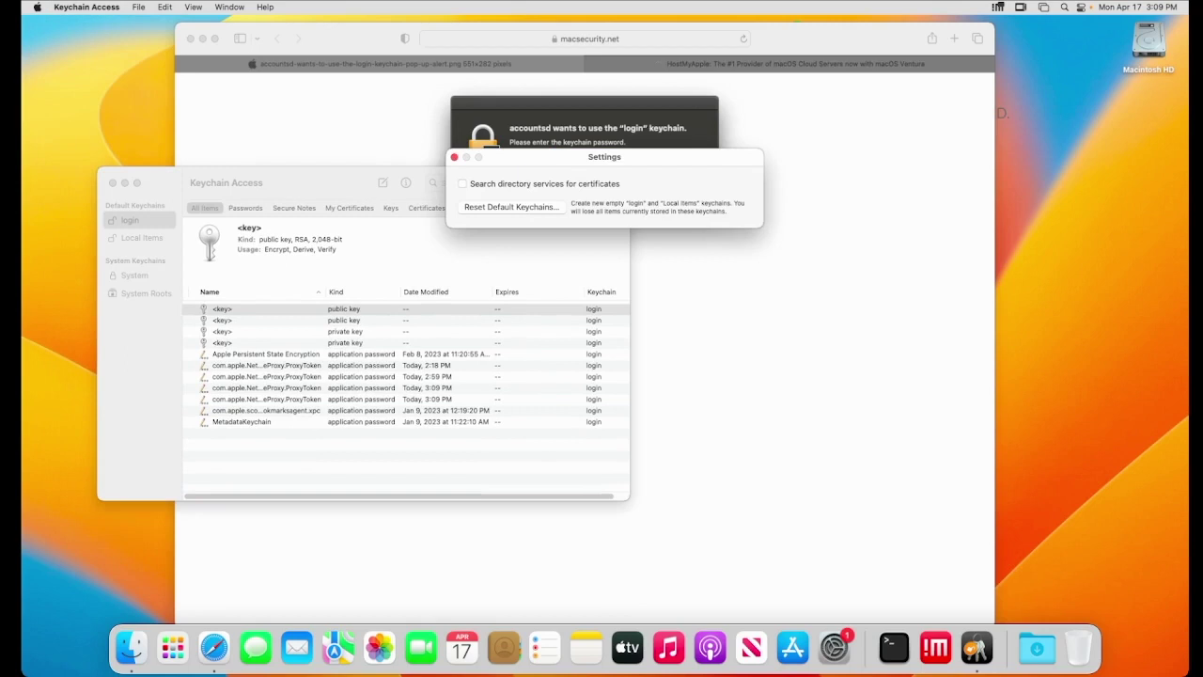
Try to reset the default keychains by entering the account password, cancel the request and close the settings.
left_click(511, 206)
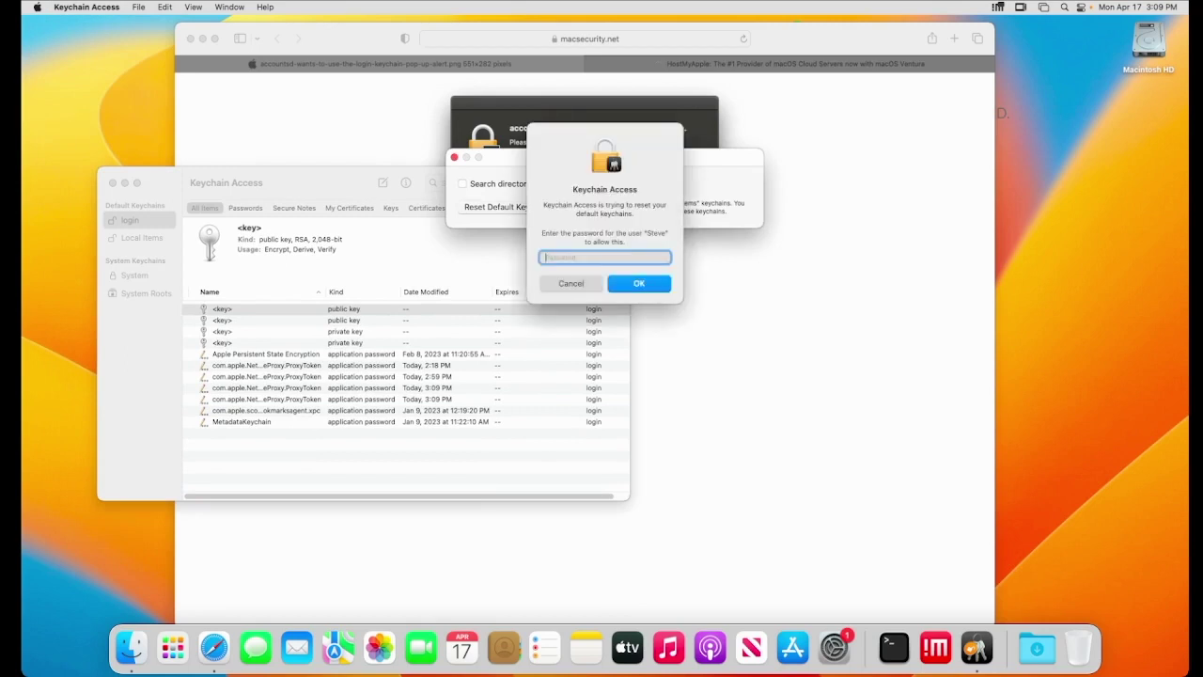
type("•••••••••••")
key("Return")
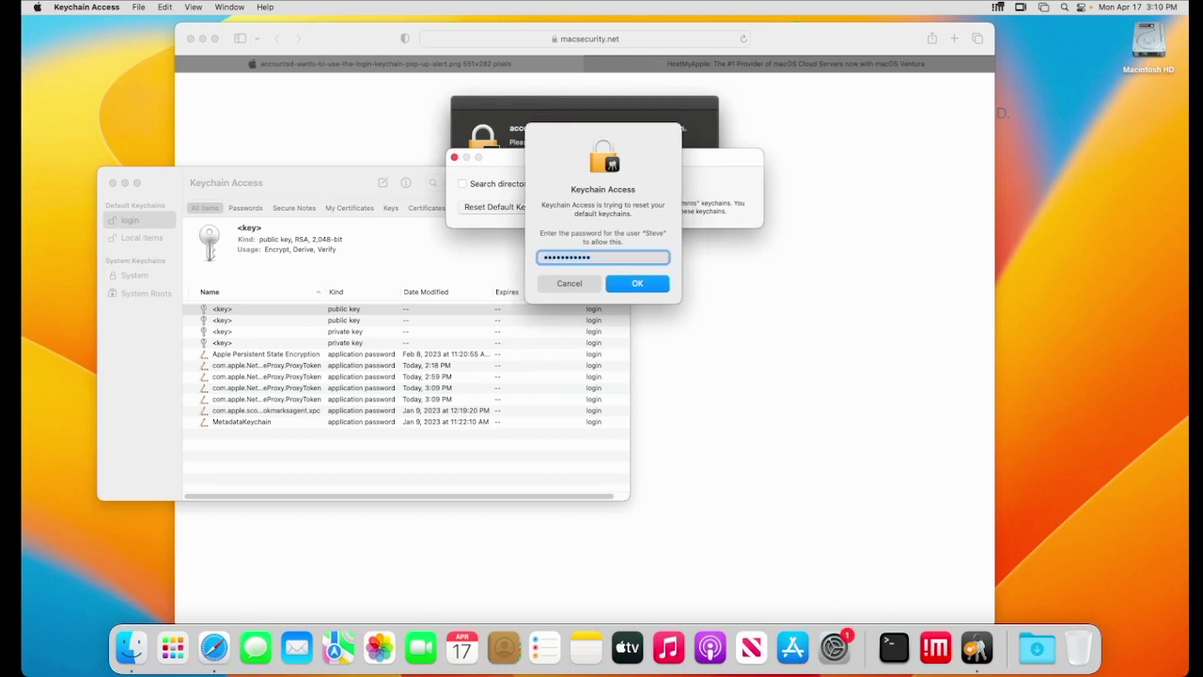
type("•••••••••")
key("Return")
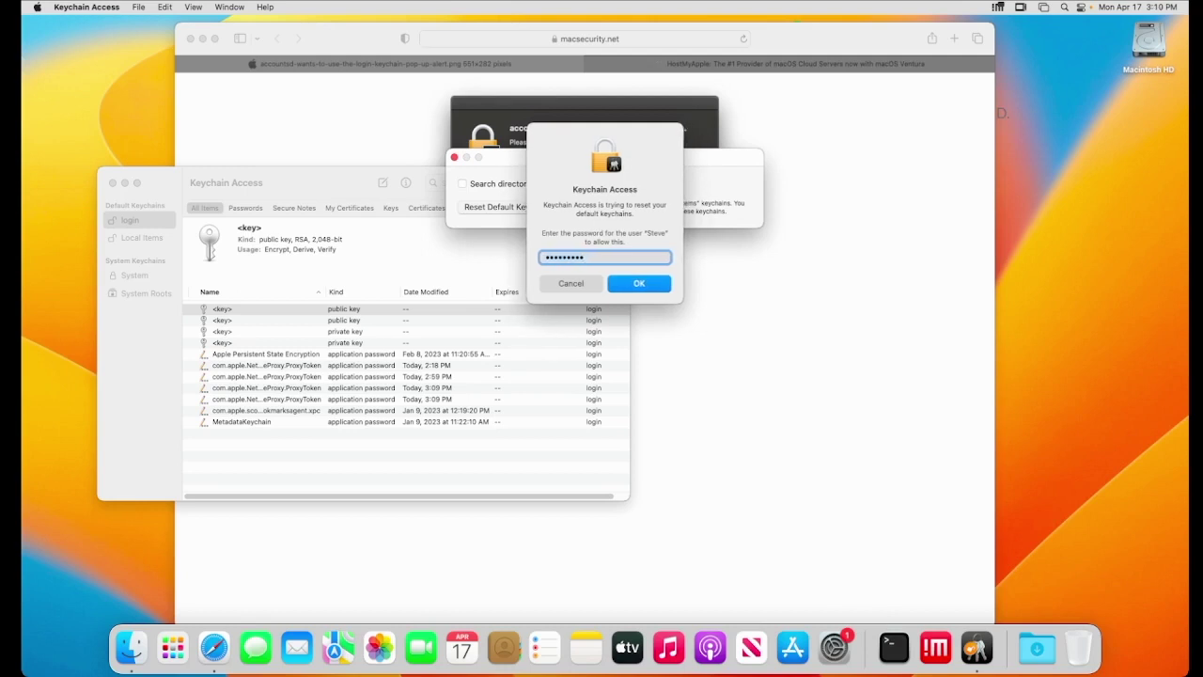
type("•••••••")
key("Return")
left_click(571, 283)
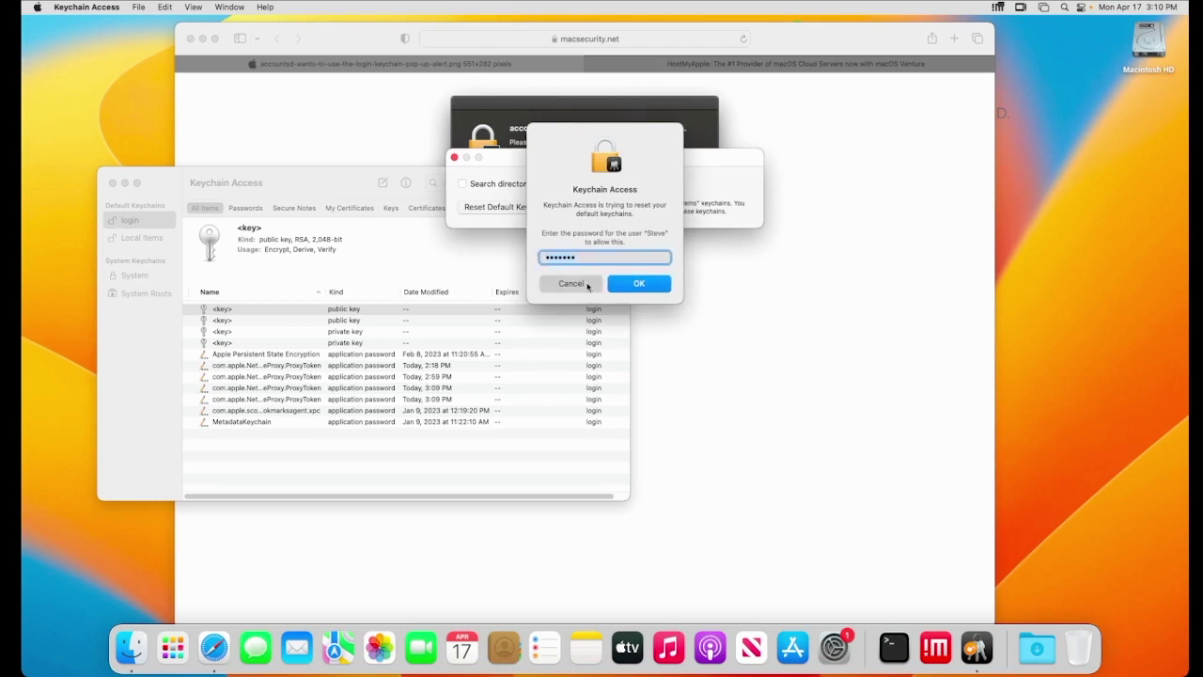
left_click(454, 157)
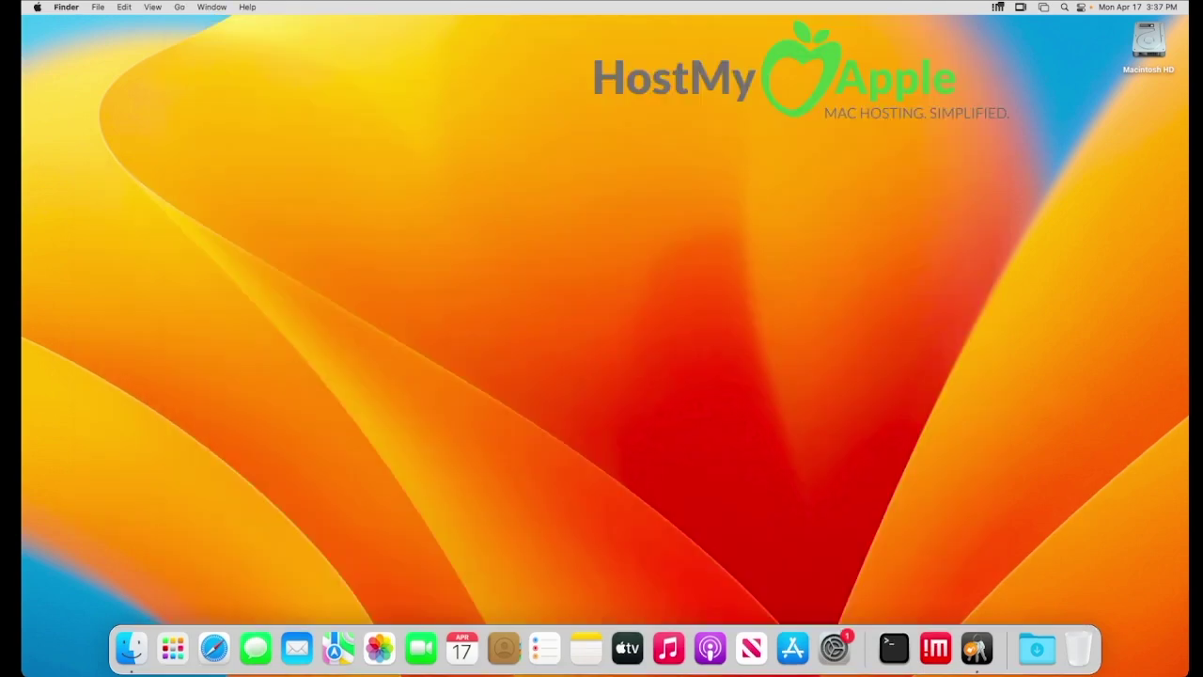
Go to the ~/Library/Keychains/ folder in Finder.
left_click(179, 7)
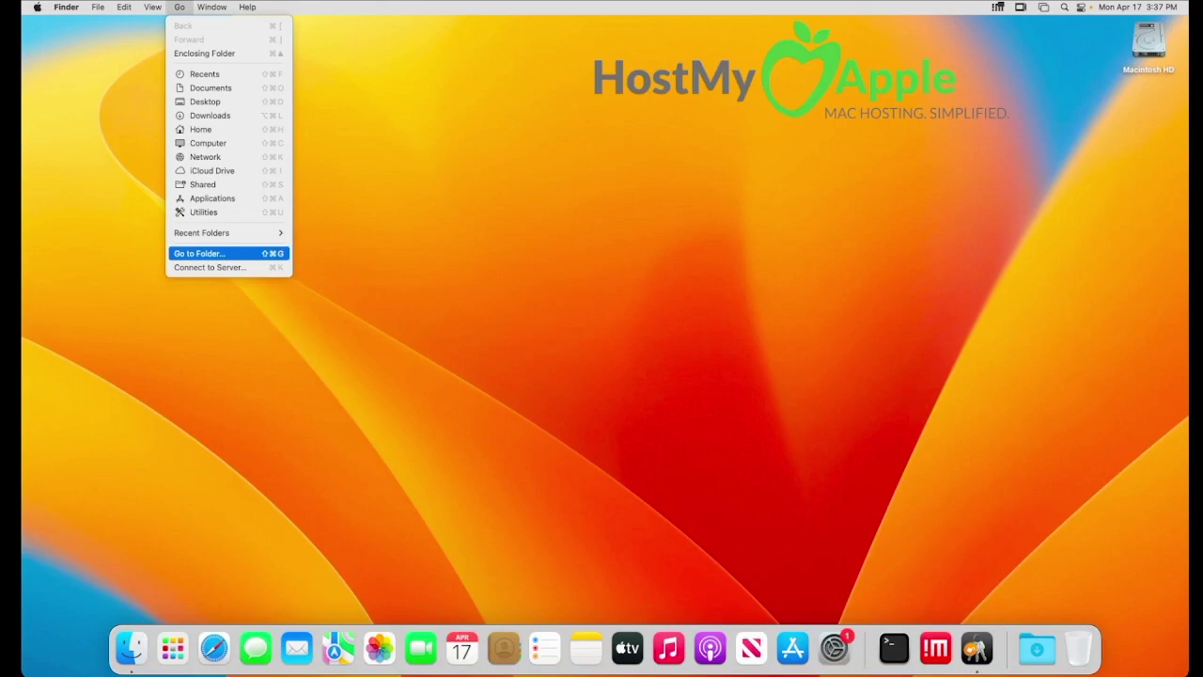
left_click(200, 253)
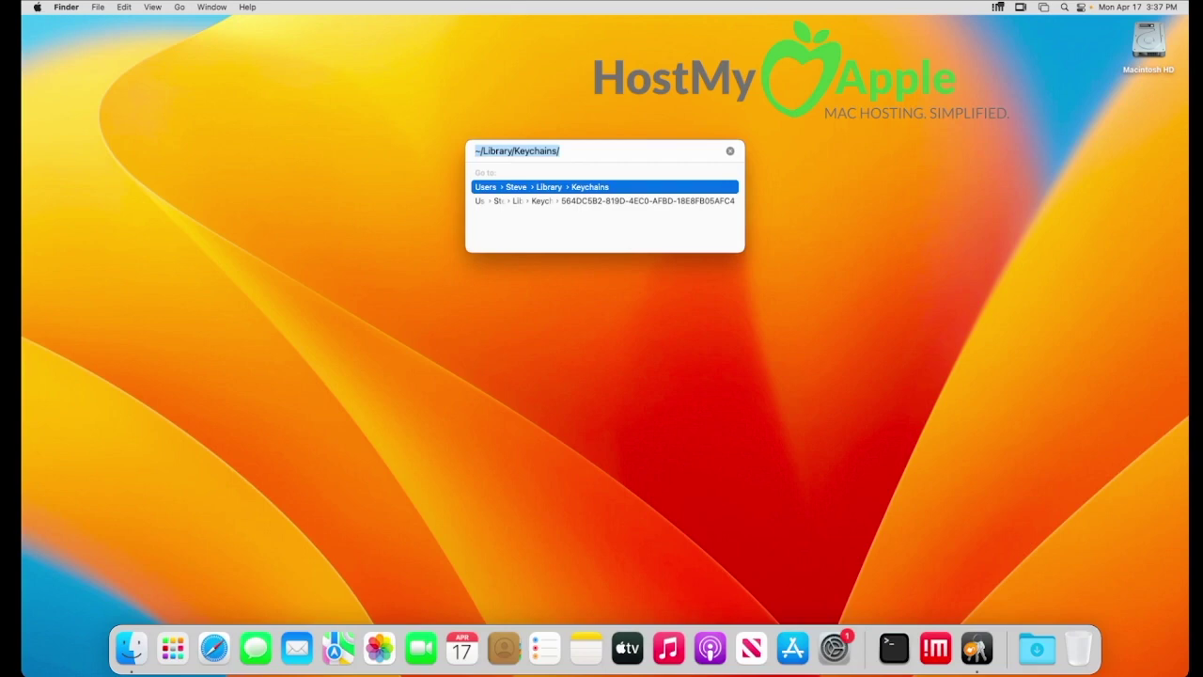
left_click(560, 151)
key("Return")
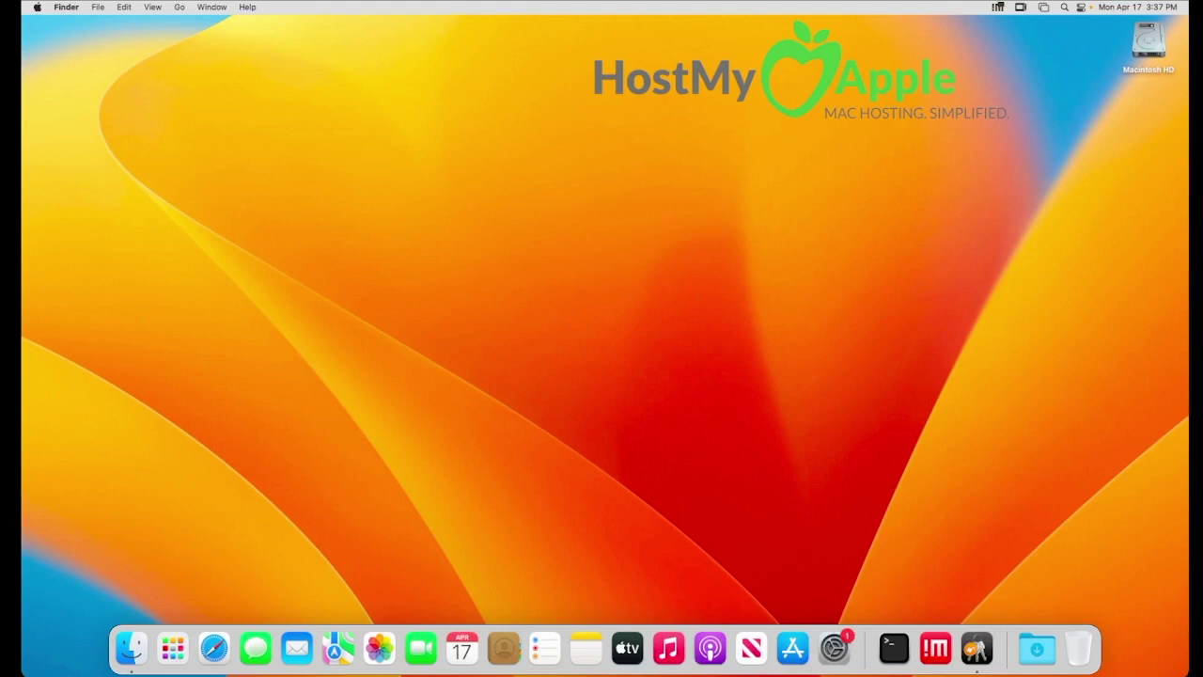
left_click_drag(607, 118, 614, 118)
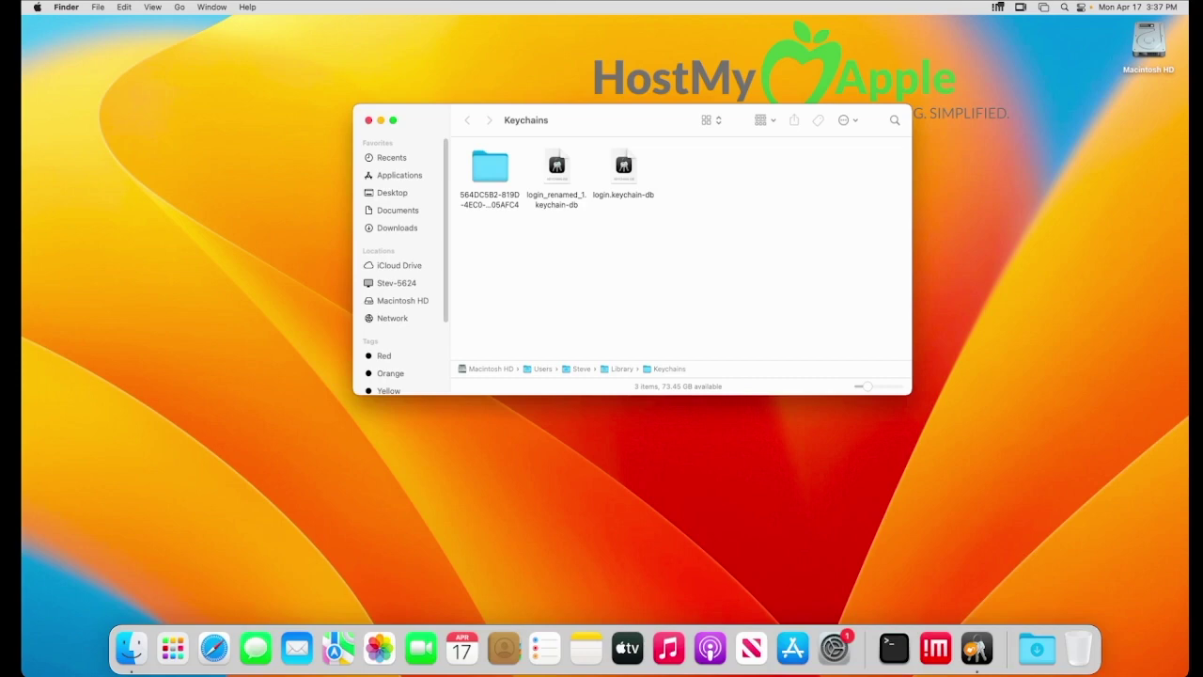
Move everything in the Keychains folder to the Trash, close the folder and empty the Trash.
left_click_drag(457, 146, 1081, 648)
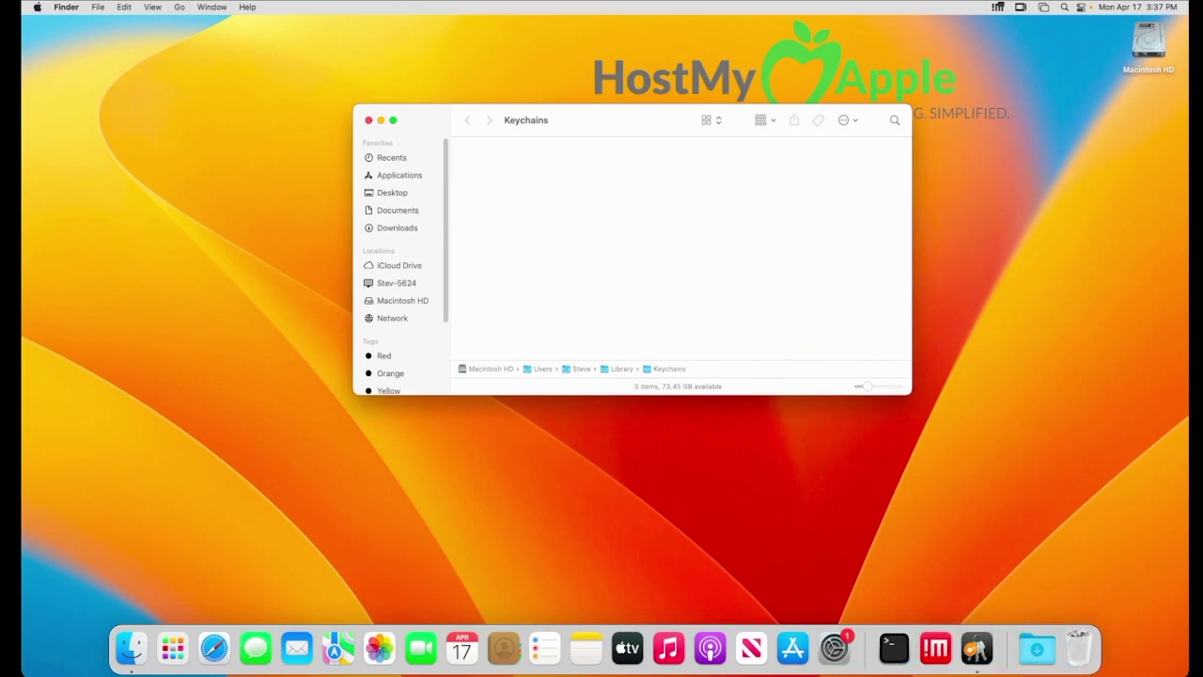
left_click(368, 120)
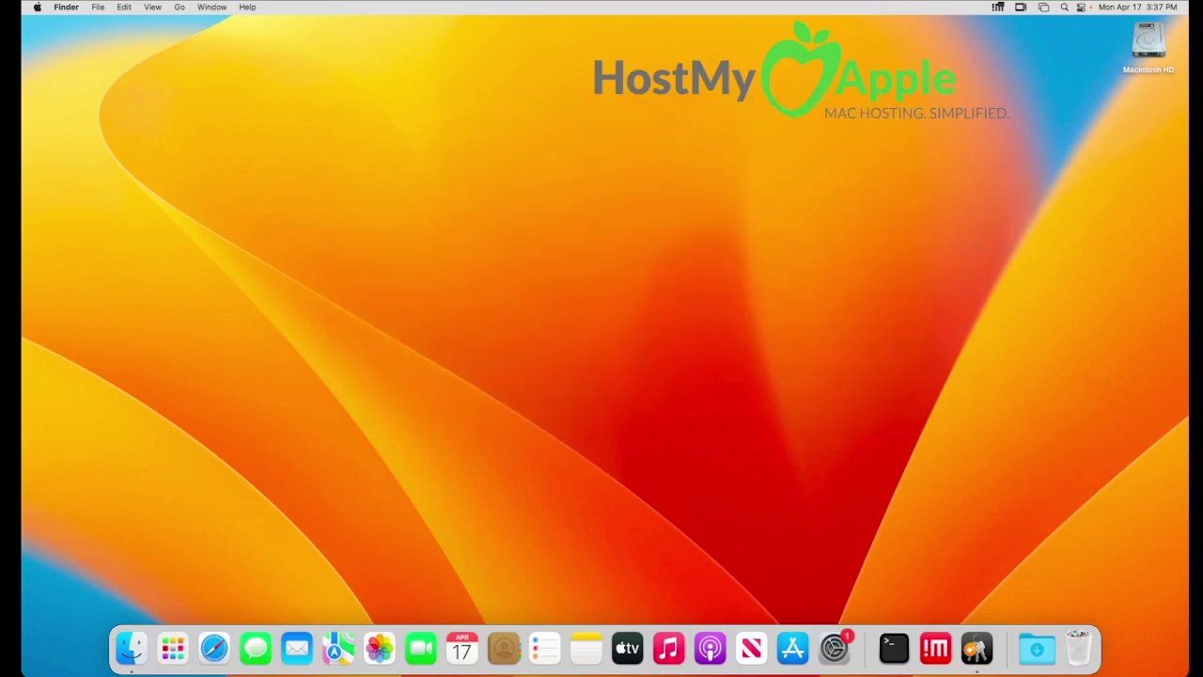
right_click(1078, 648)
left_click(1093, 601)
key("Return")
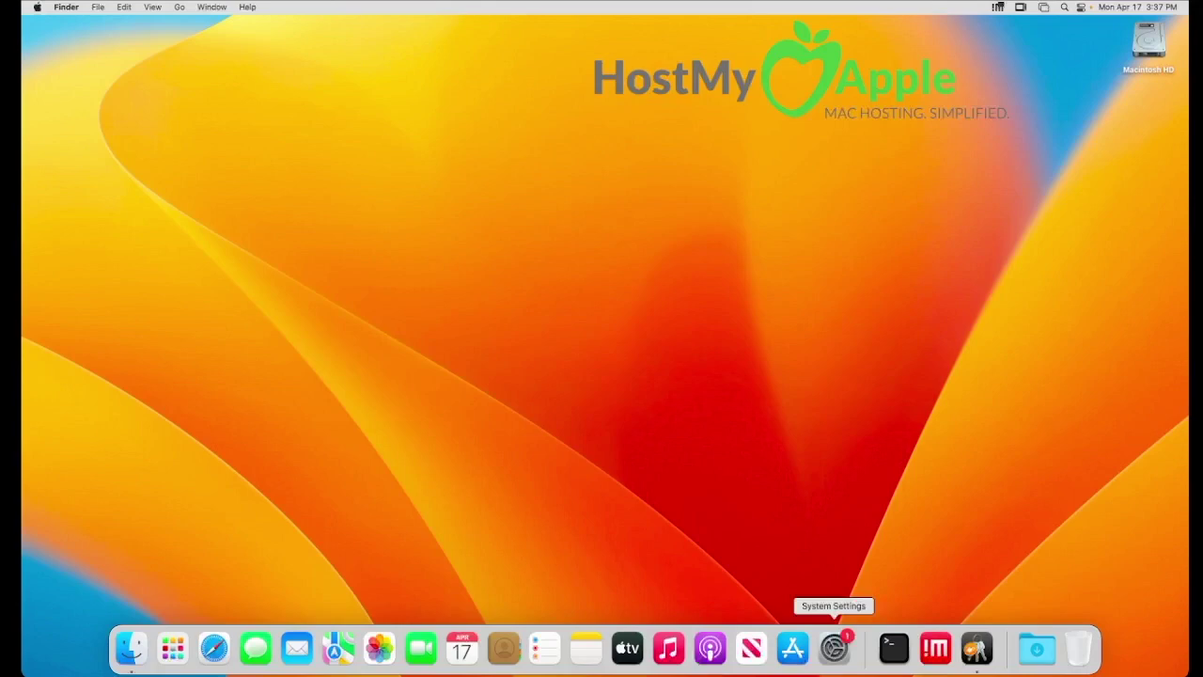
Open System Settings and display the administrator account's details in Users & Groups.
left_click(834, 649)
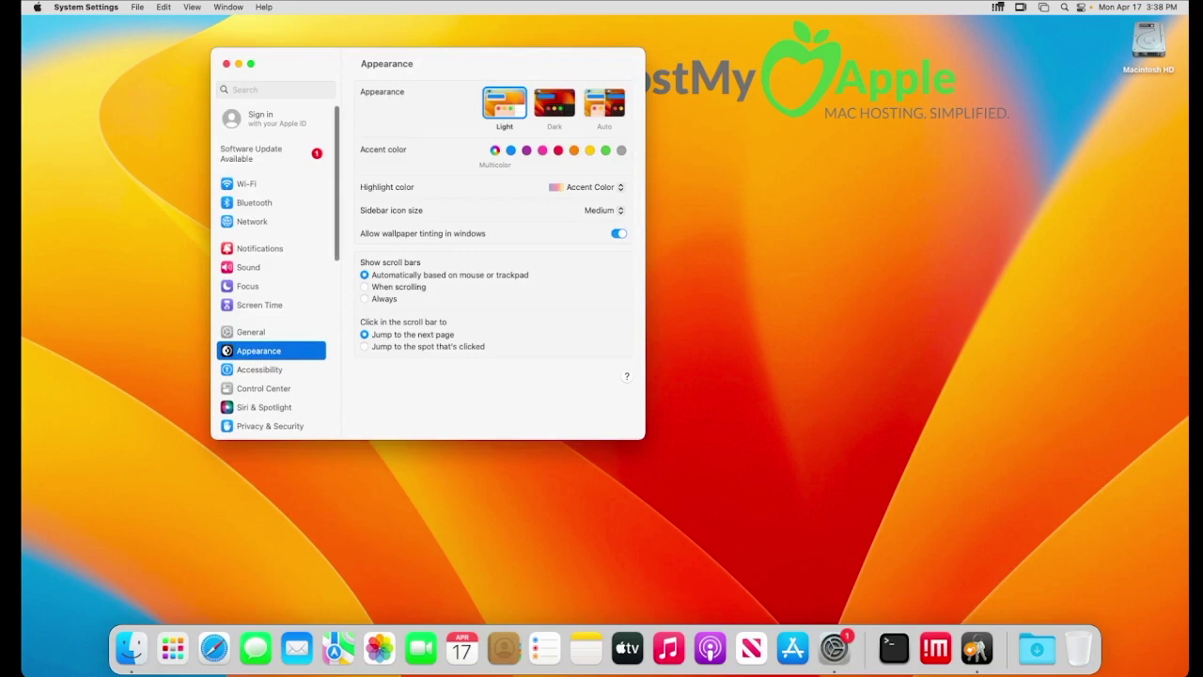
scroll(331, 256, "down", 10)
scroll(329, 344, "down", 3)
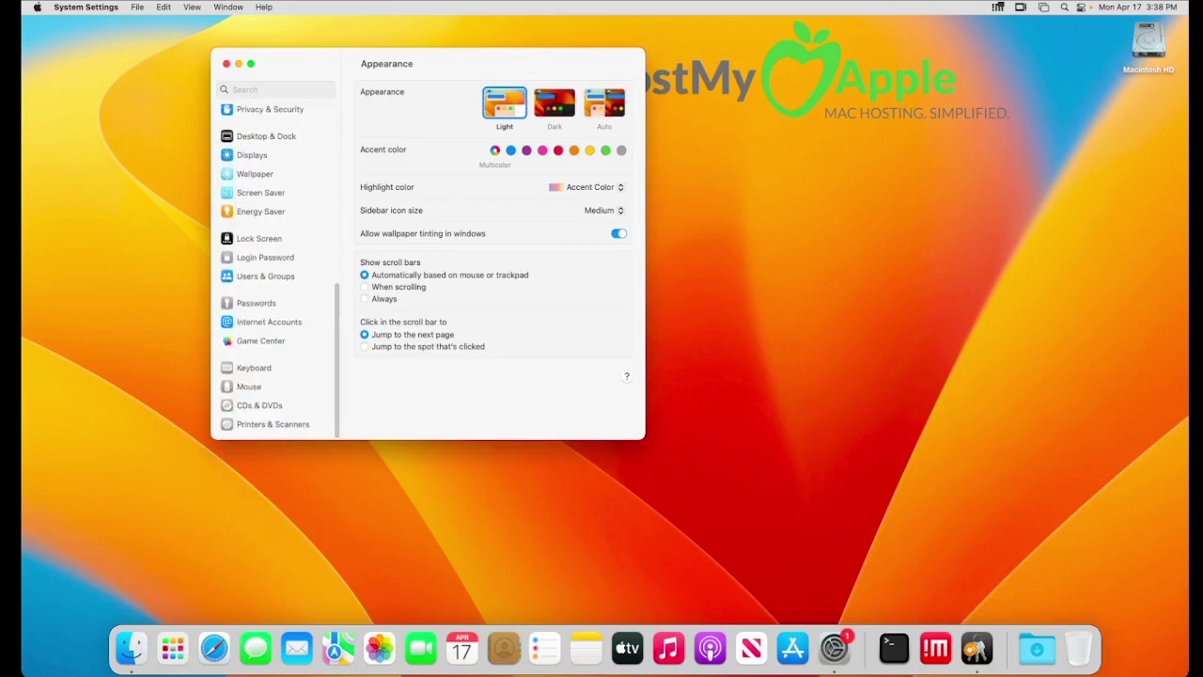
left_click(266, 275)
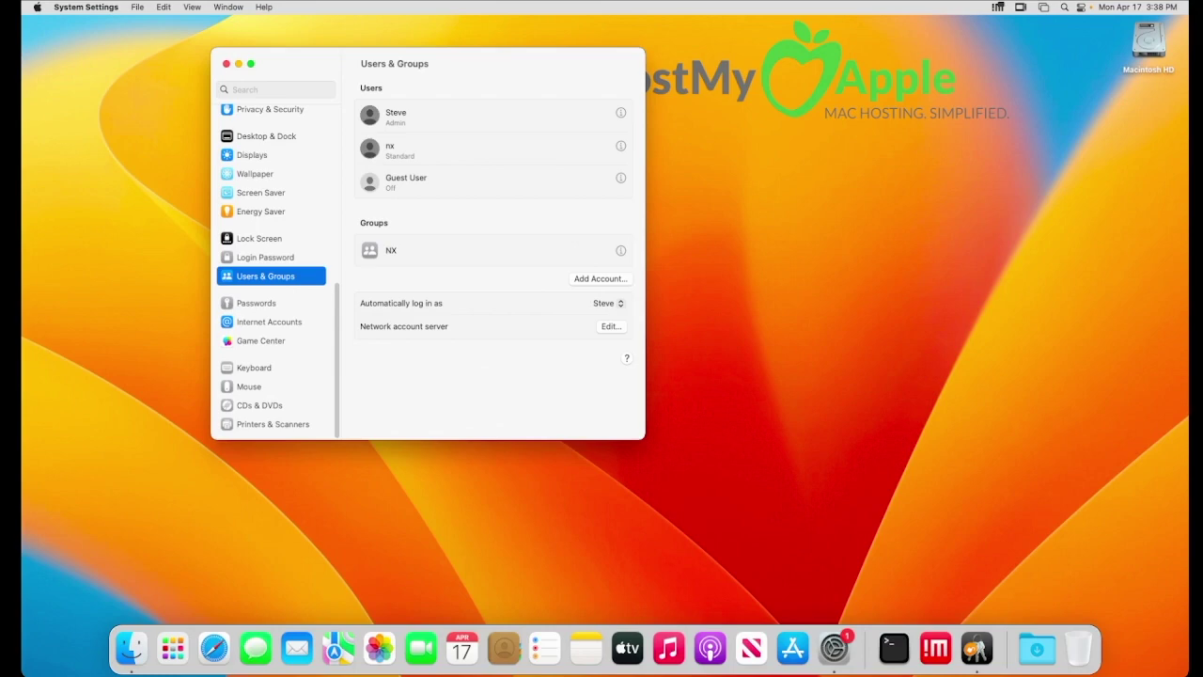
left_click(621, 113)
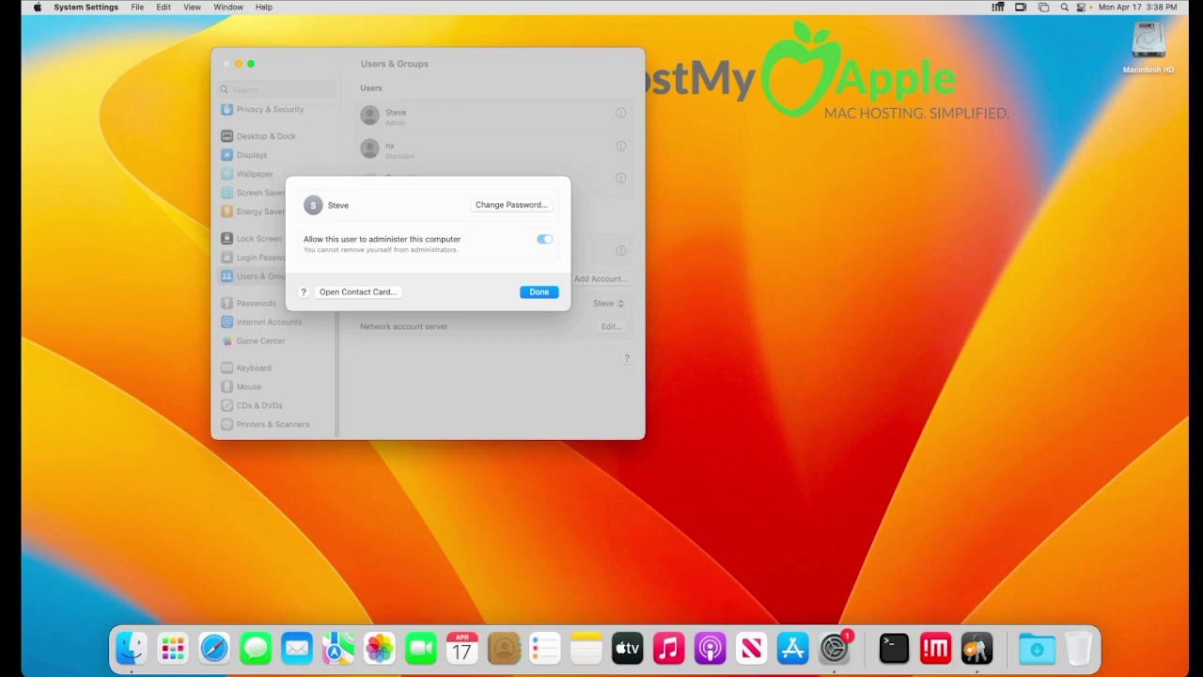
Change the administrator account's password by entering the old password plus the new password and its verification.
left_click(511, 204)
type("•••••••")
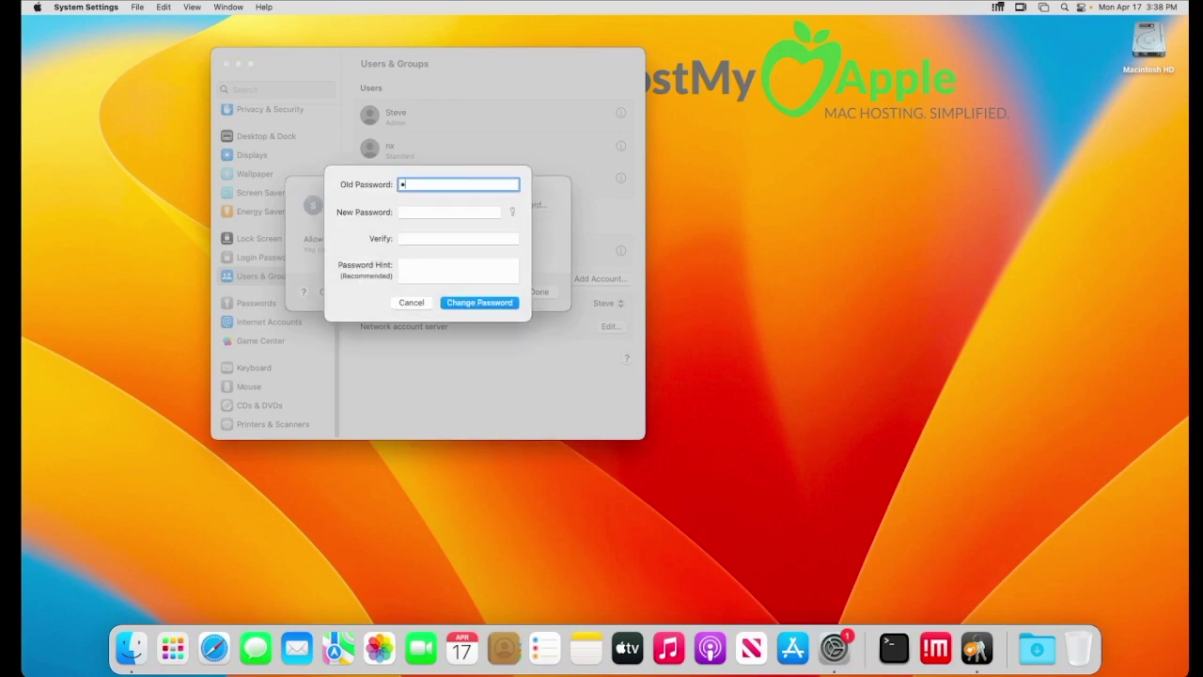
type("•")
left_click(450, 212)
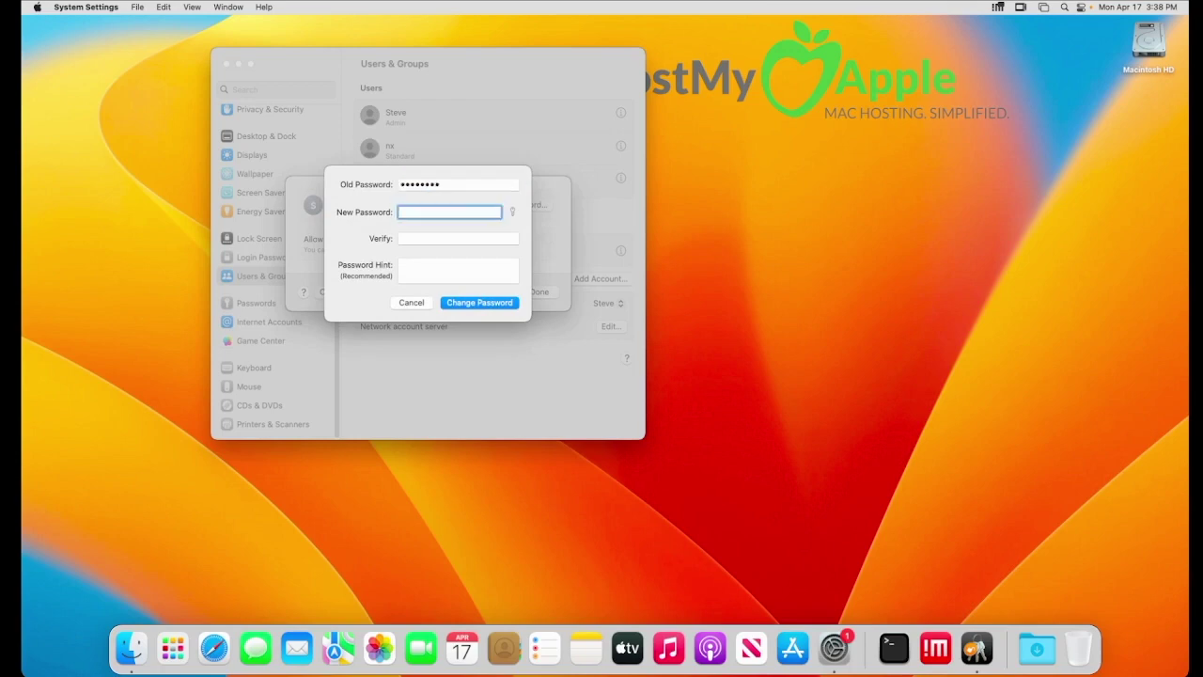
type("••••••••")
left_click(458, 238)
type("••••••••")
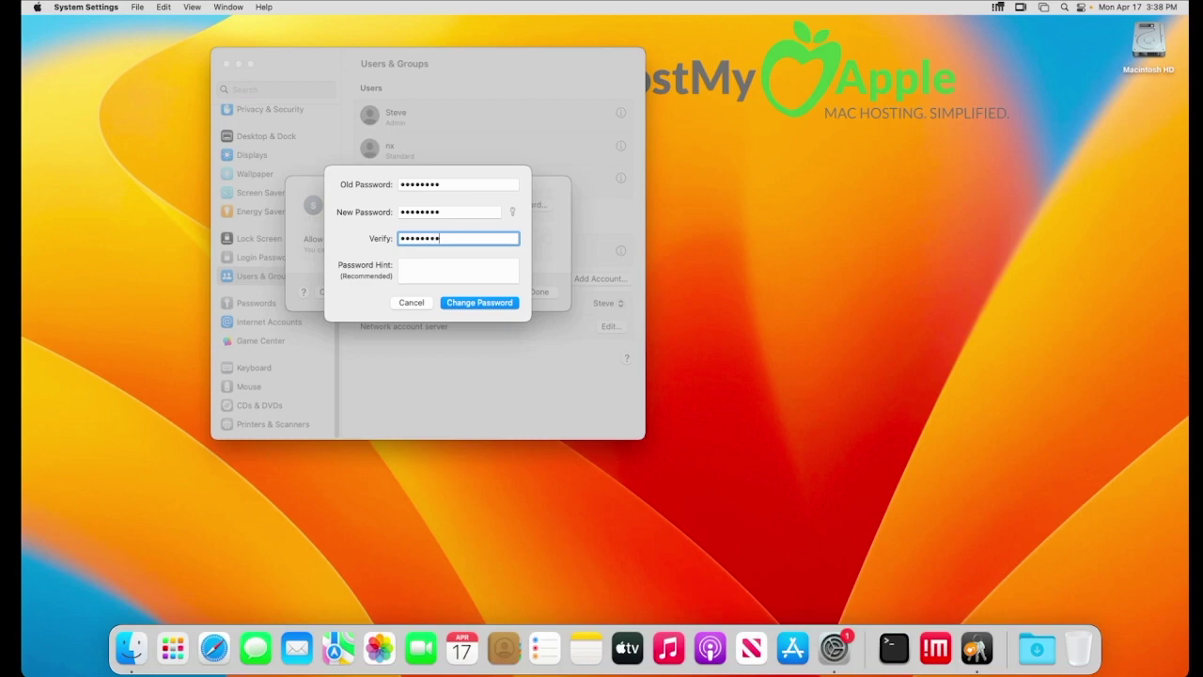
key("Return")
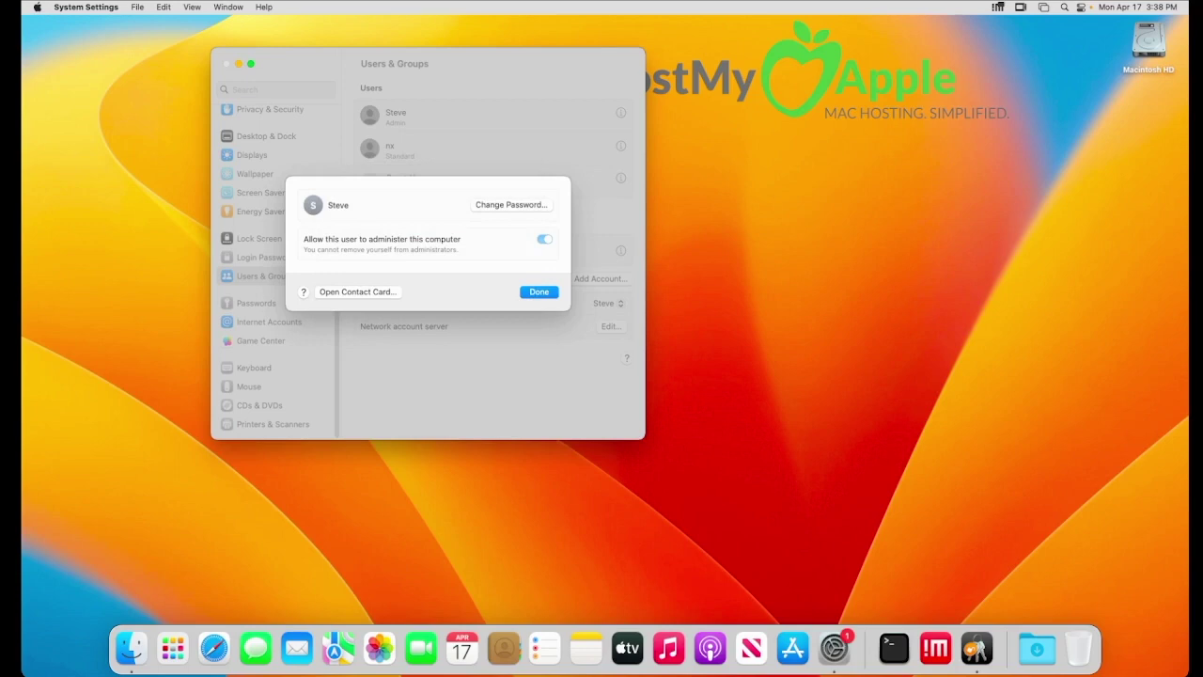
key("Return")
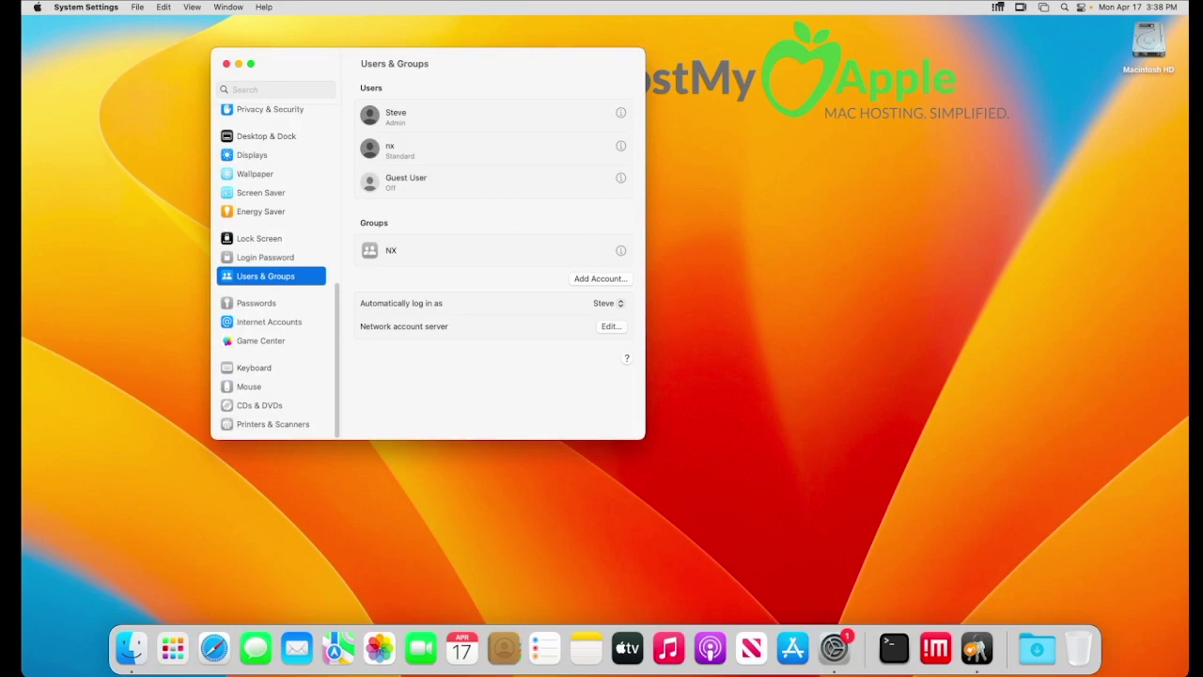
Set automatic login to Off, authorizing the change with the account password.
left_click(607, 302)
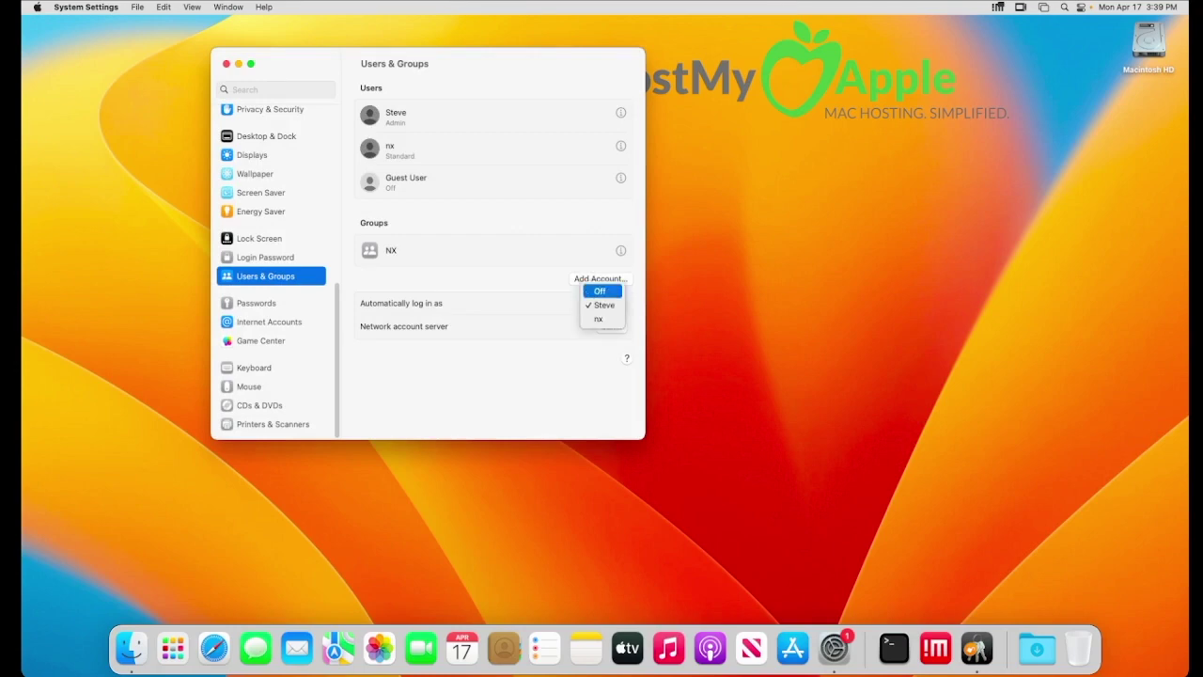
left_click(600, 290)
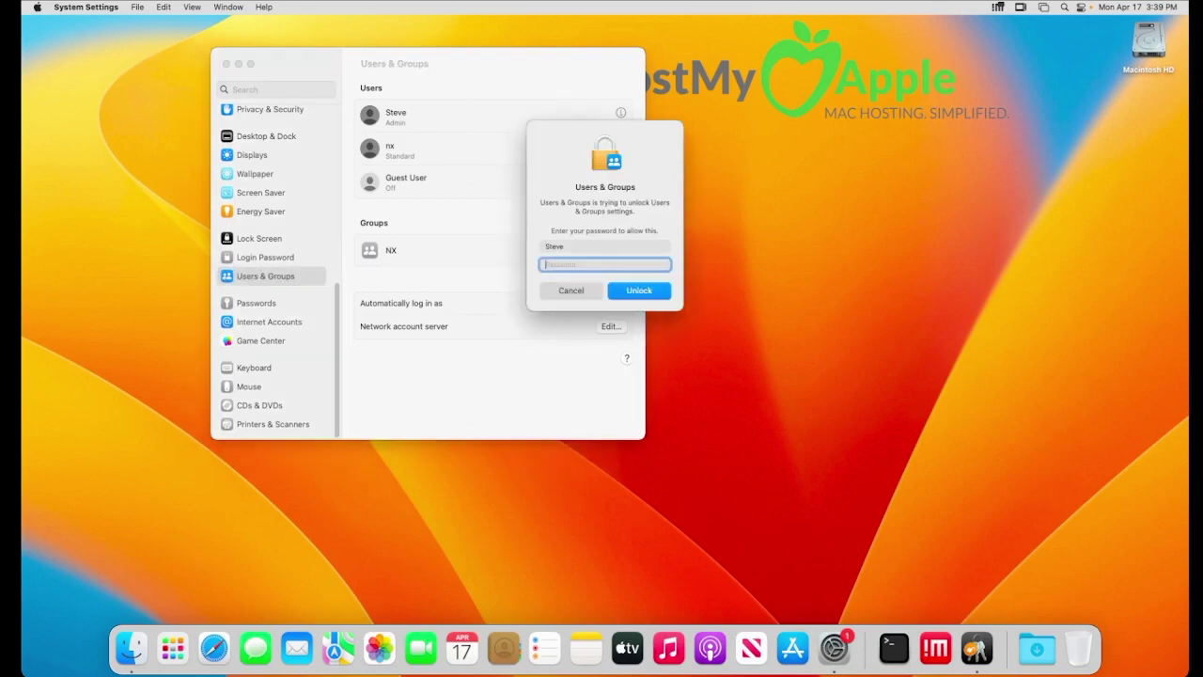
type("••••••••")
key("Return")
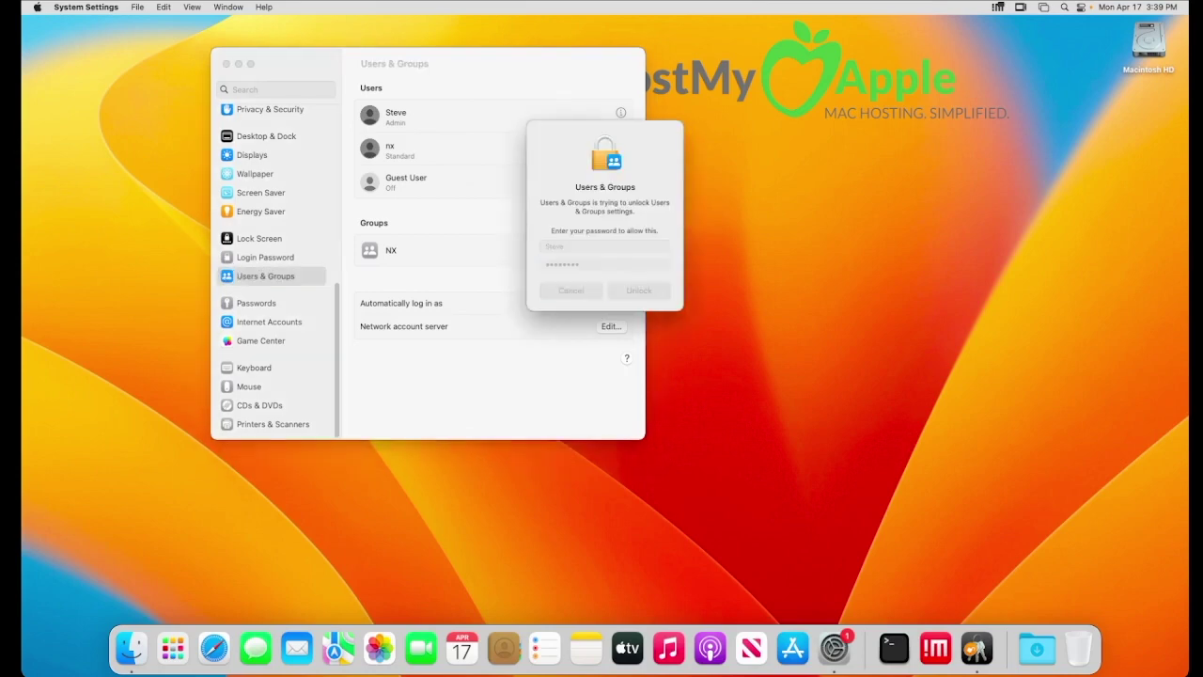
Re-enable automatic login for the administrator account with its account password, and close System Settings.
left_click(608, 303)
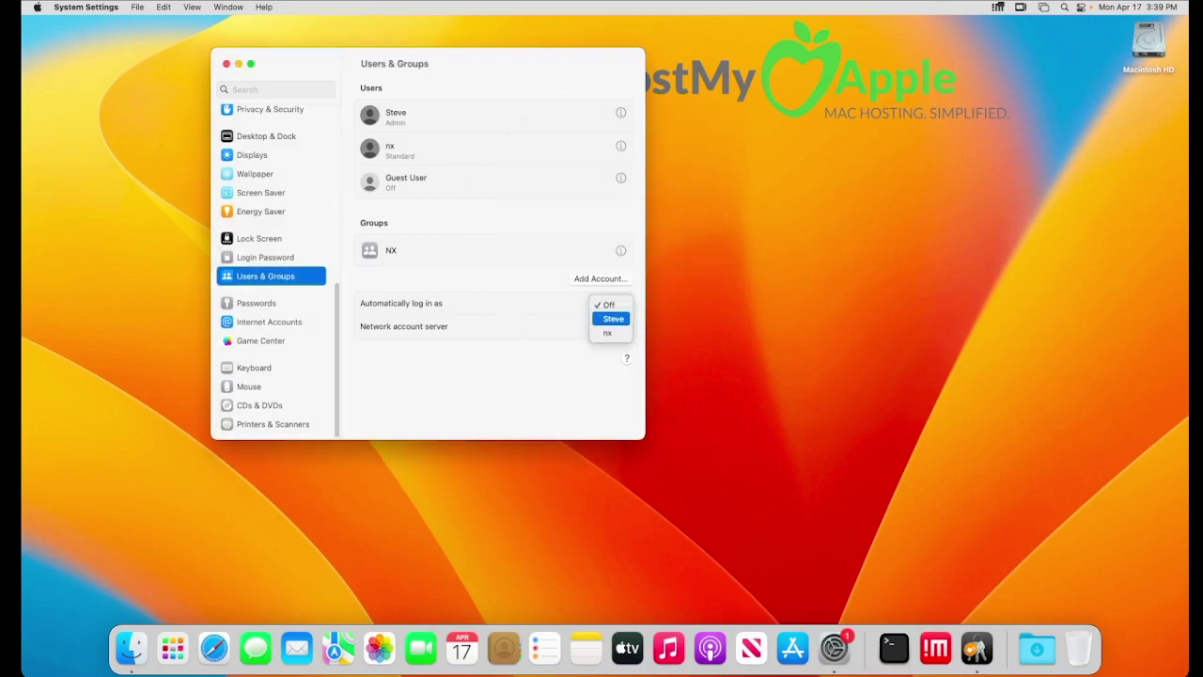
left_click(611, 316)
type("••••••••")
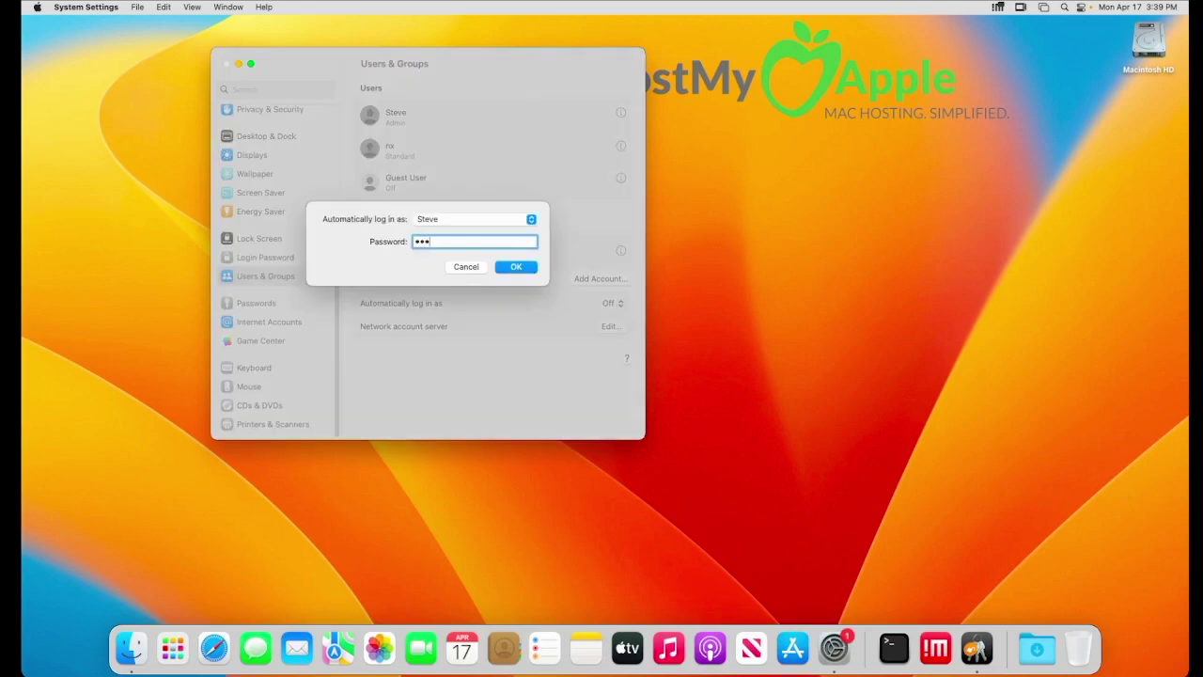
key("Return")
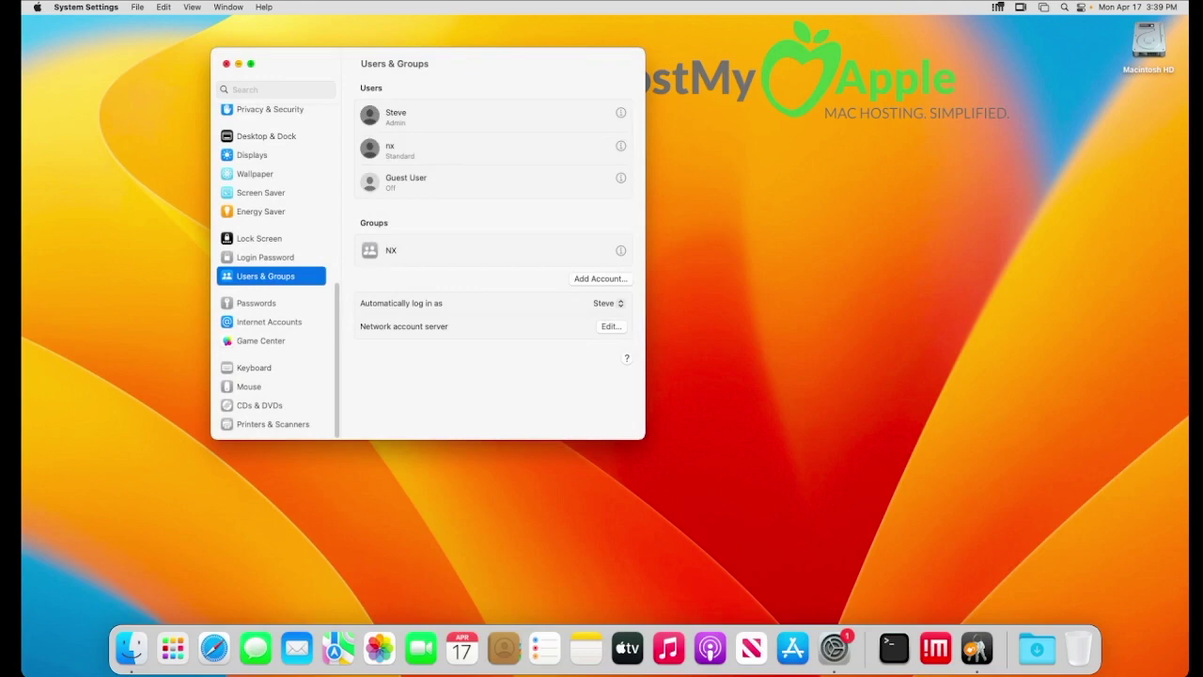
left_click(225, 63)
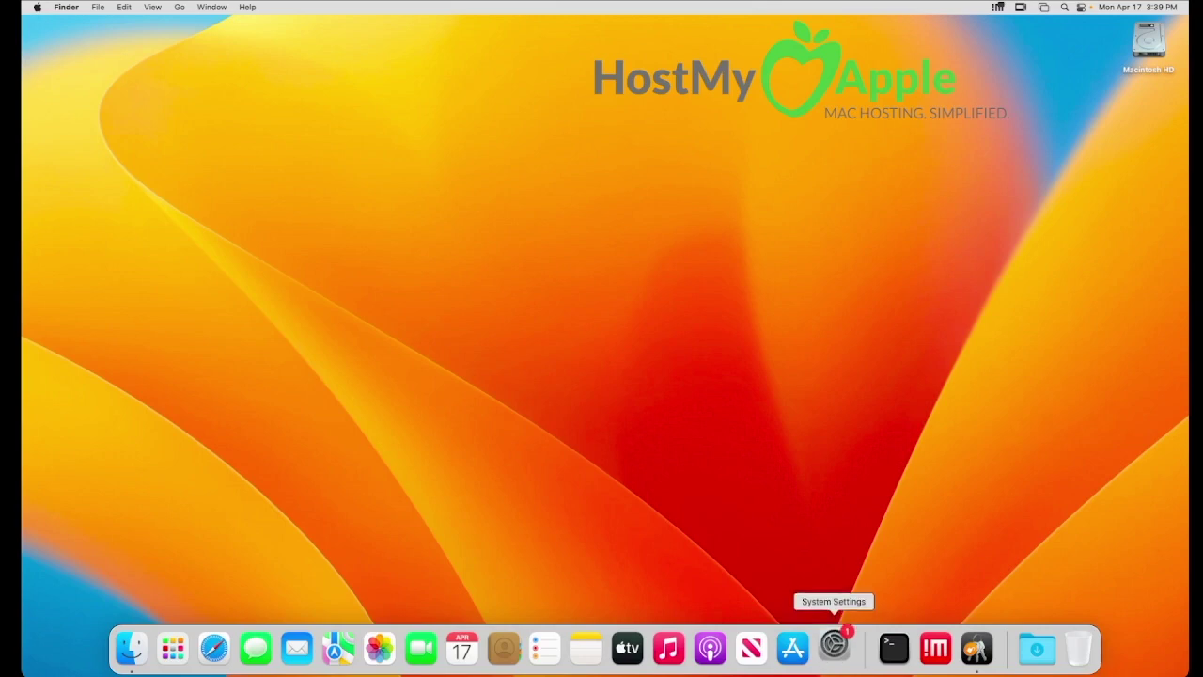
Reopen System Settings and unlock the Passwords section with the account password.
left_click(833, 647)
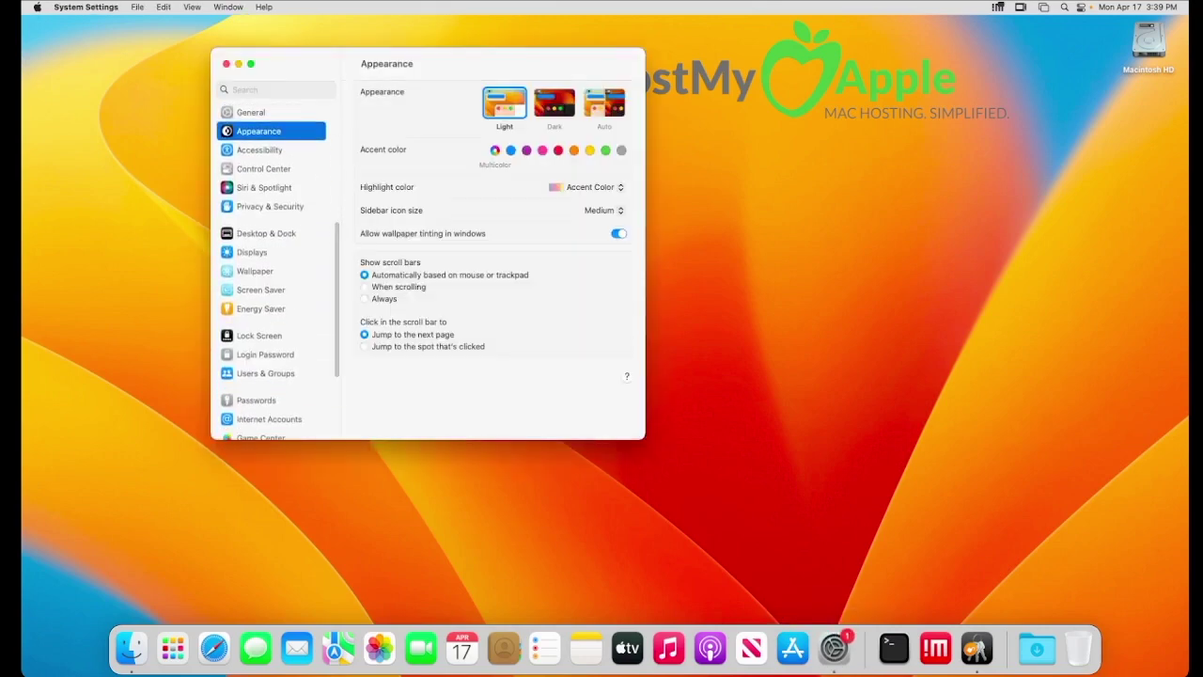
left_click(271, 401)
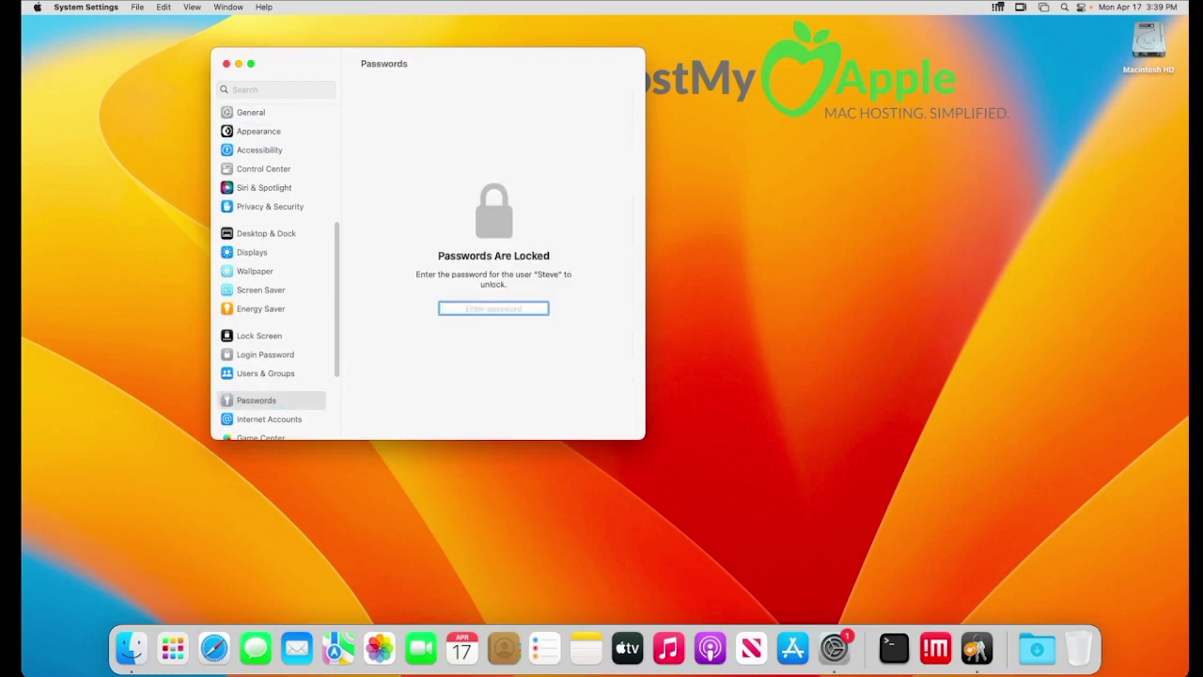
type("********")
key("Return")
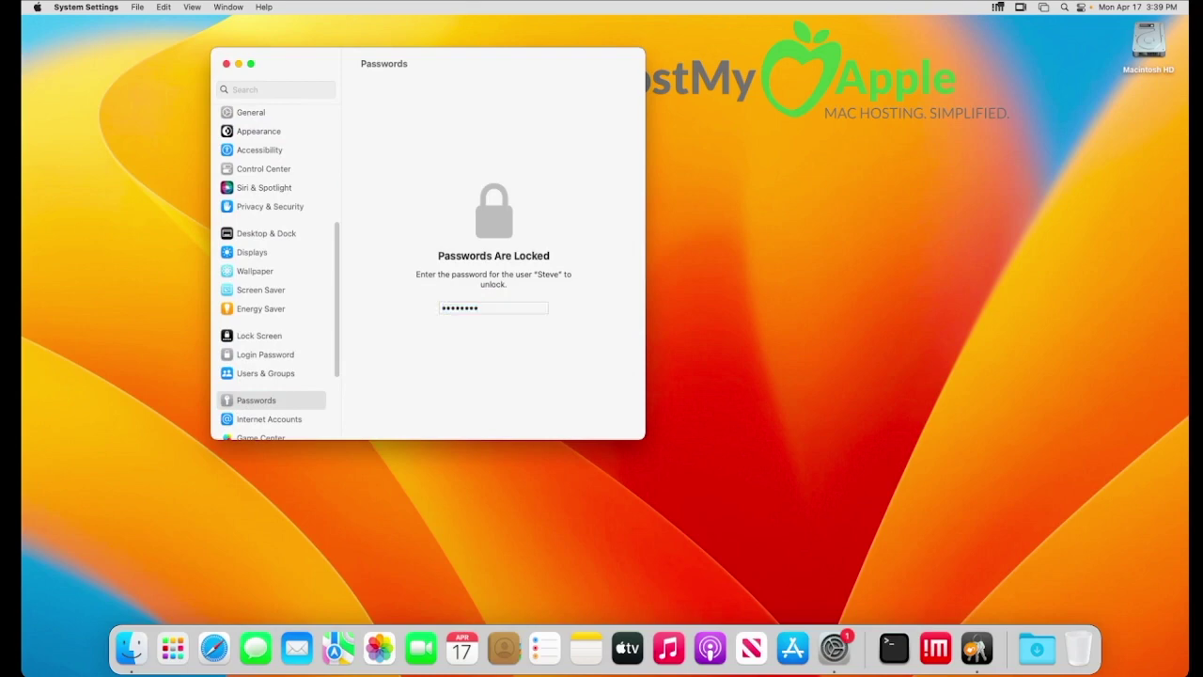